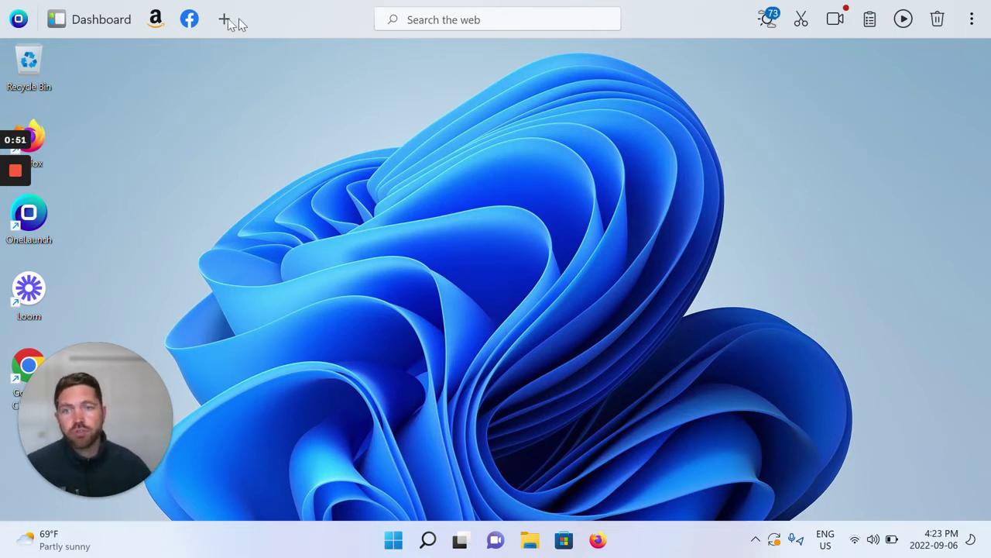
Pin the eCards app from the Apps Library to the OneLaunch bar, beside Dashboard, Amazon and Facebook.
left_click(224, 24)
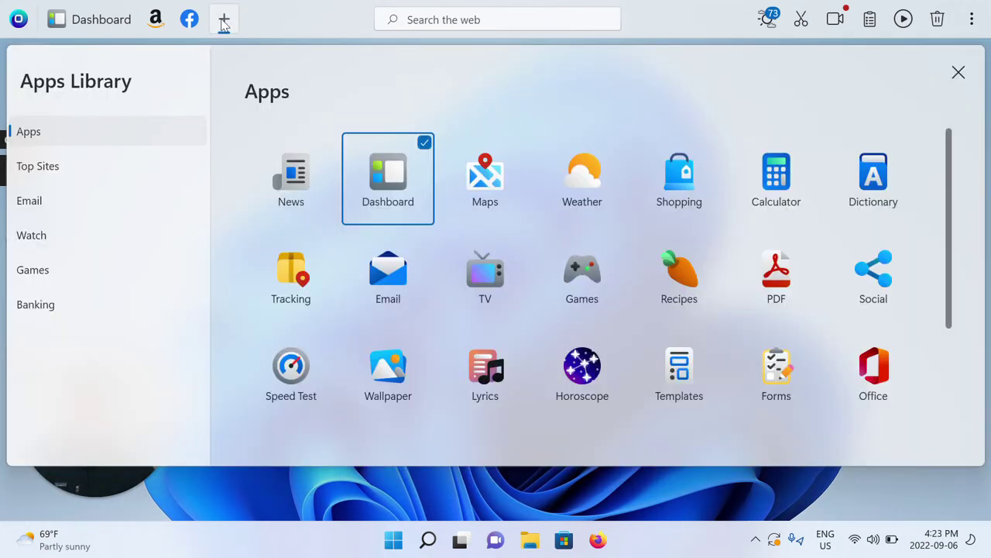
left_click(224, 24)
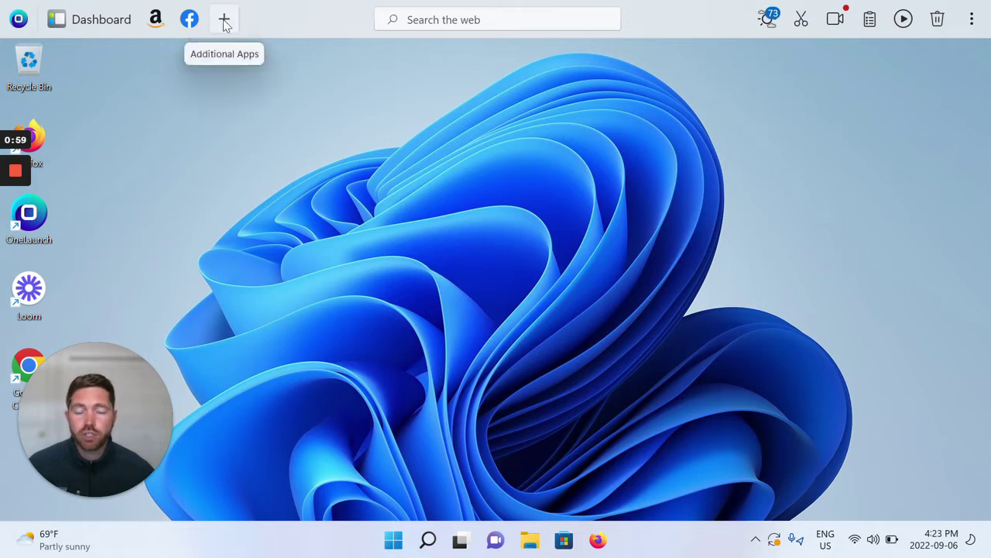
left_click(224, 24)
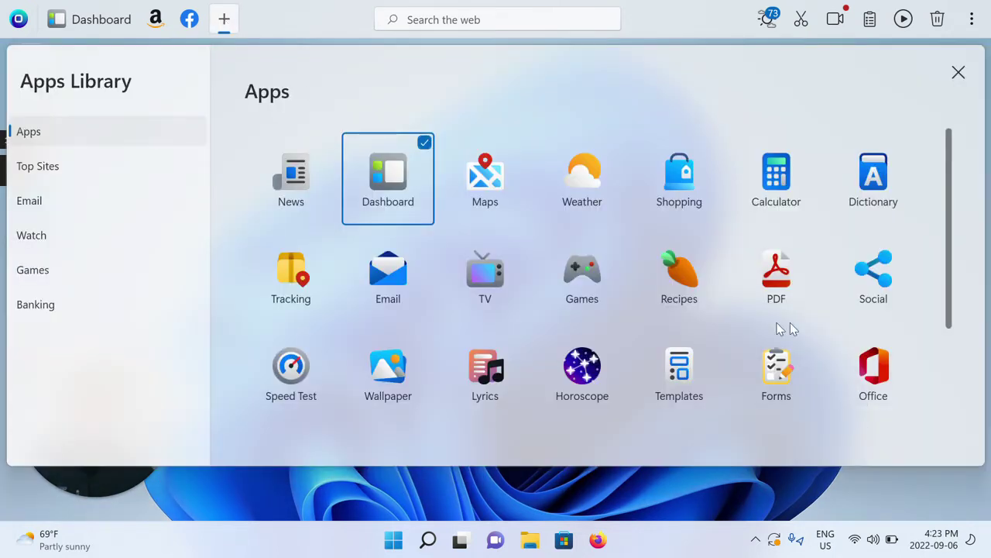
scroll(640, 266, "down", 2)
scroll(639, 266, "down", 2)
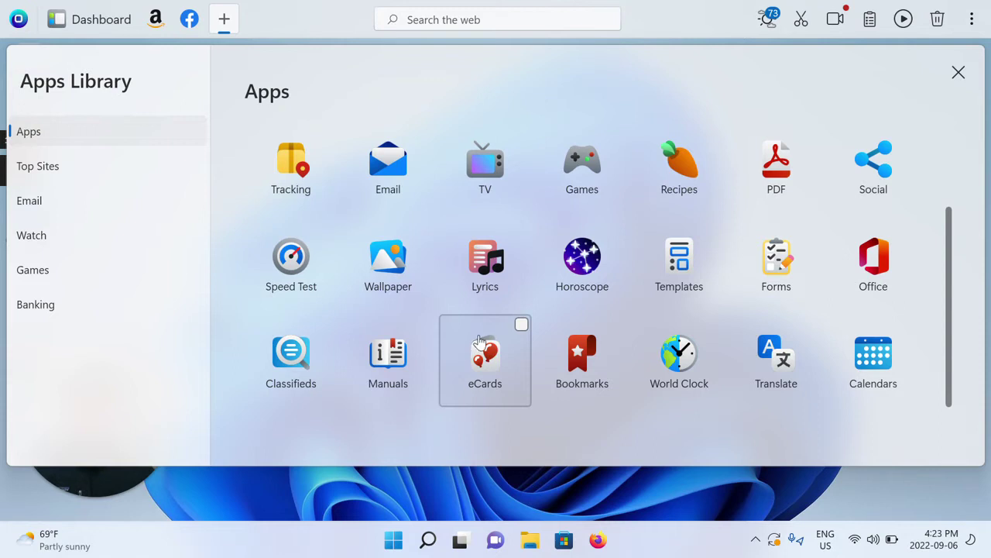
left_click(500, 348)
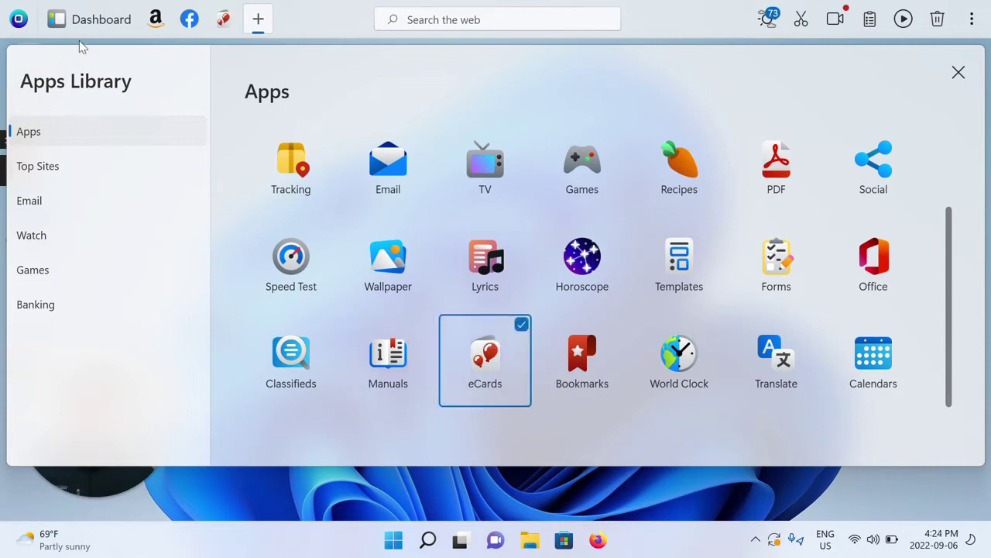
Open the eCards panel from its pinned icon to show the search box and categories like Birthday and Thank You.
left_click(224, 21)
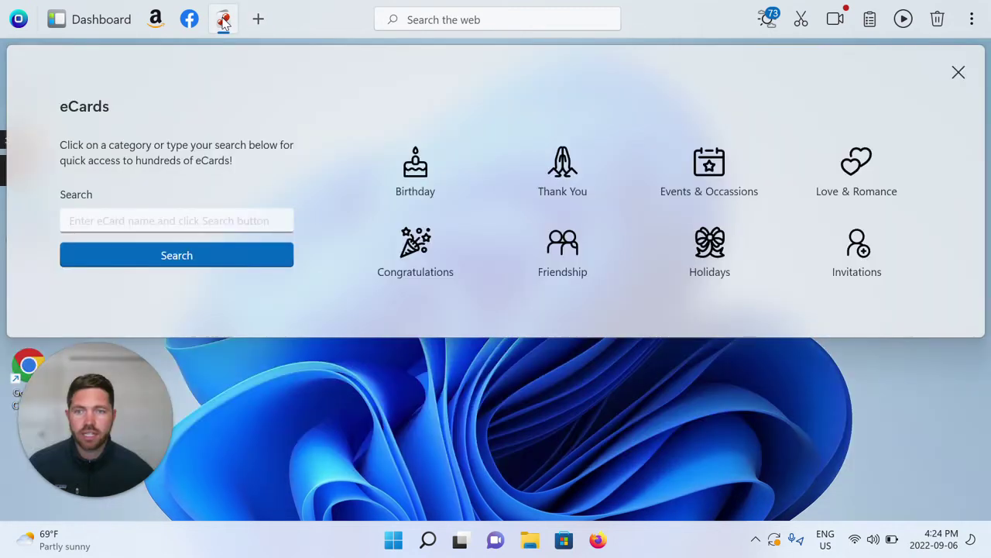
left_click(224, 22)
left_click(223, 21)
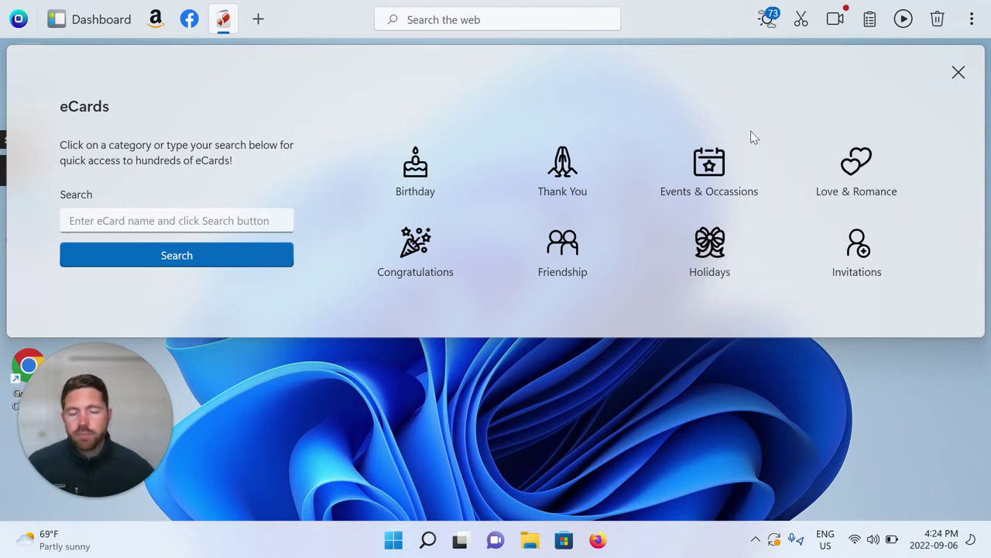
Open the Birthday category and scroll through the folded birthday designs such as Happy Birthday Confetti.
left_click(415, 178)
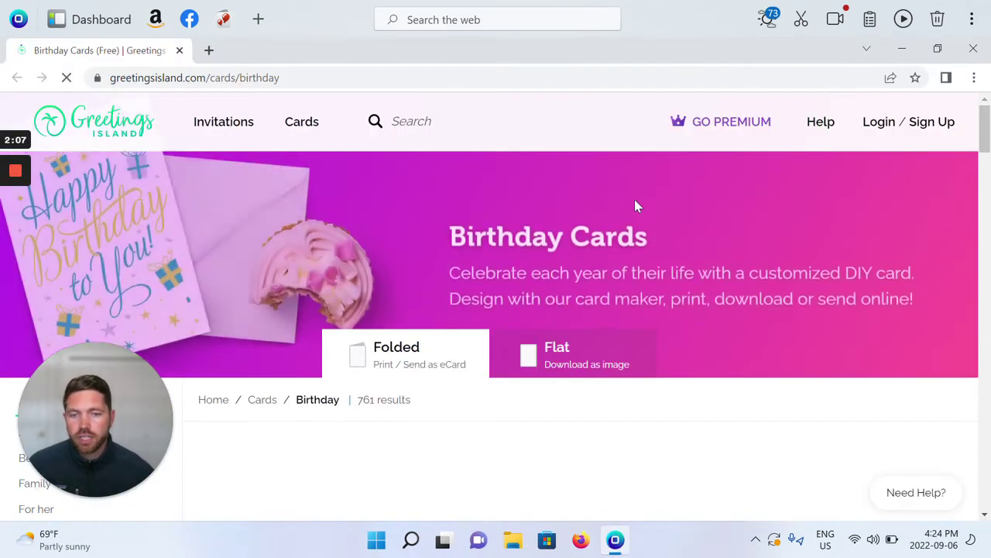
scroll(573, 200, "down", 1)
scroll(507, 206, "down", 5)
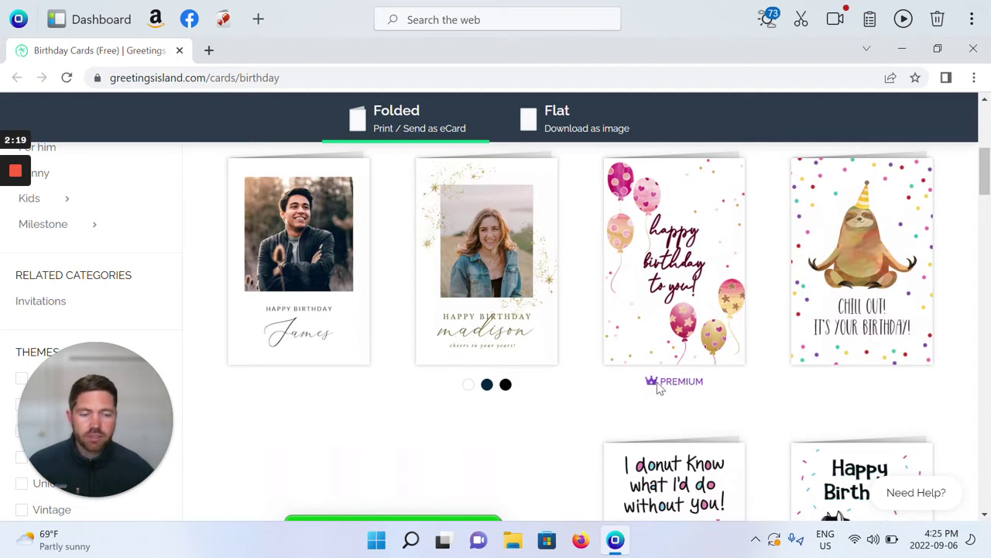
scroll(657, 387, "down", 10)
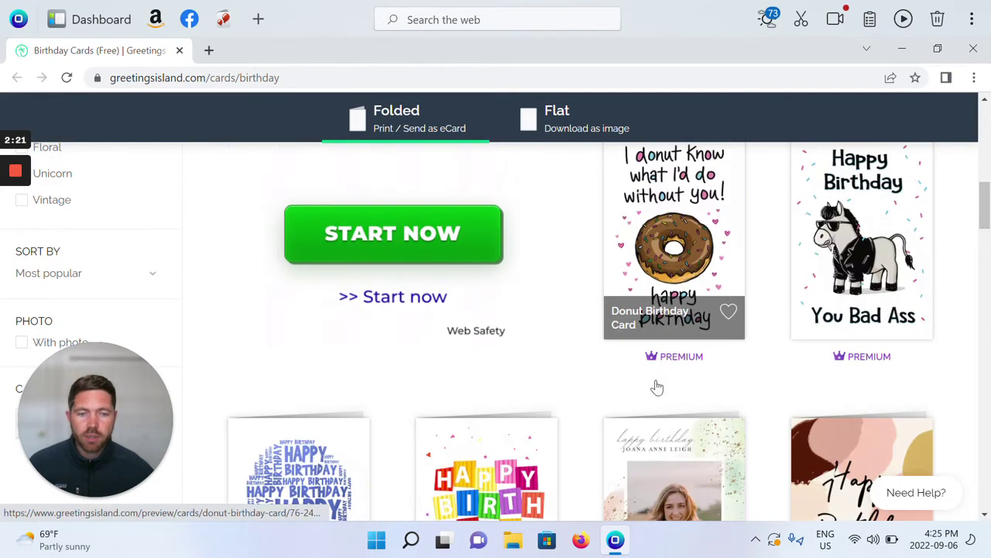
scroll(655, 387, "down", 1)
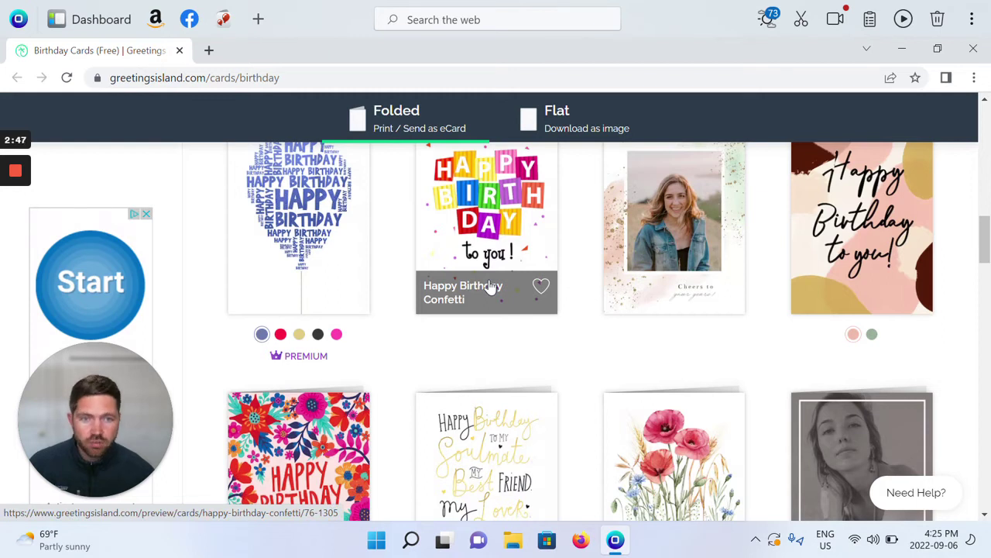
scroll(419, 151, "down", 1)
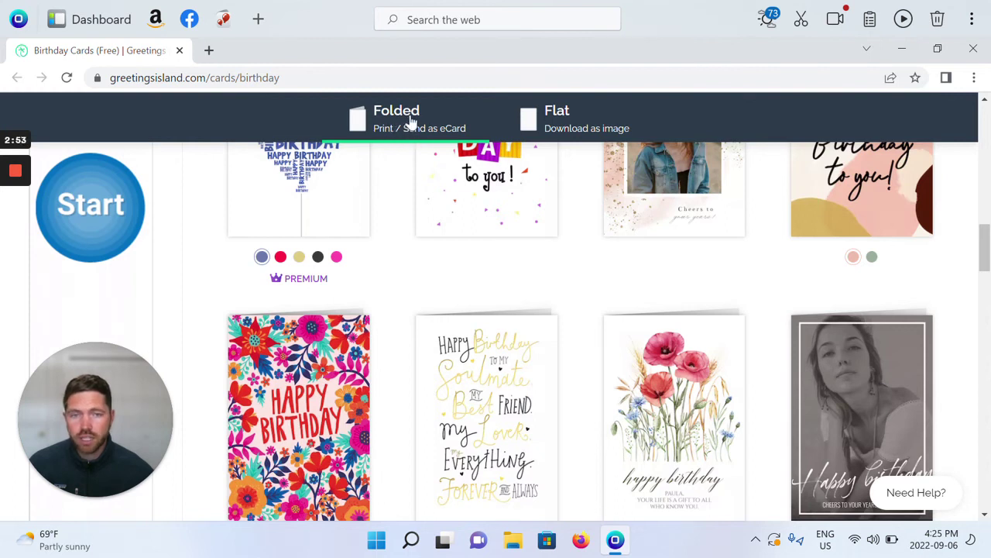
Filter birthday cards to Flat (Download as image) and browse the 296 results, like In Your Honor.
left_click(586, 140)
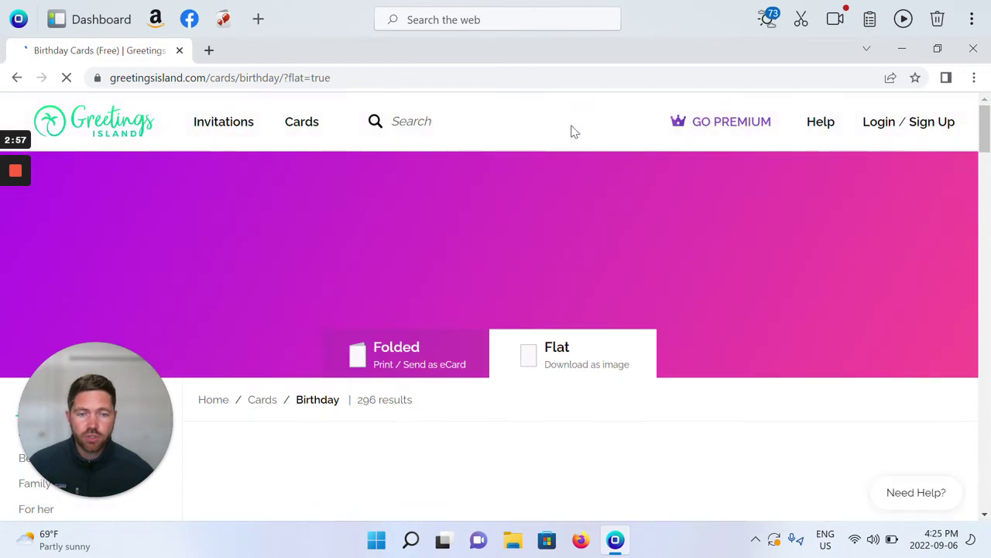
scroll(573, 128, "down", 2)
scroll(653, 274, "down", 3)
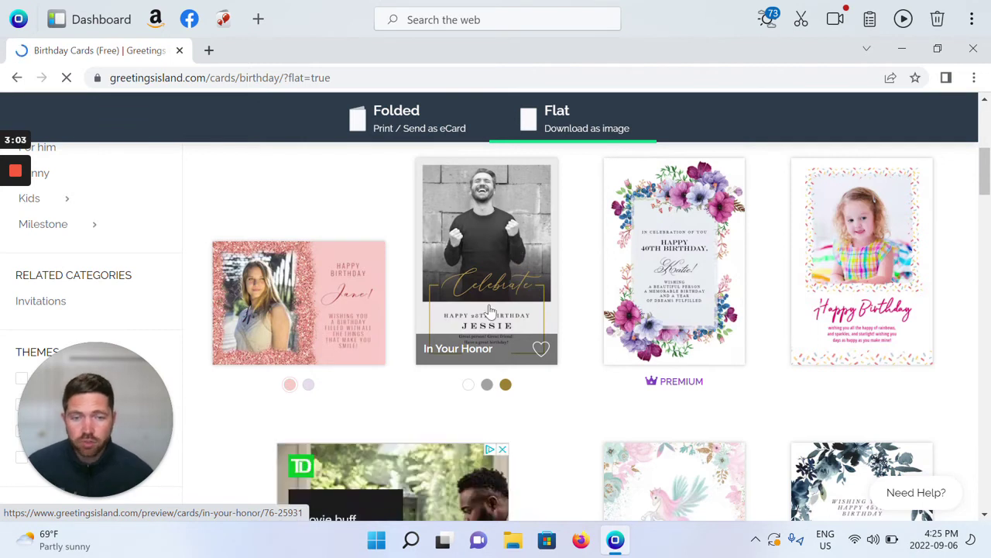
scroll(484, 314, "down", 2)
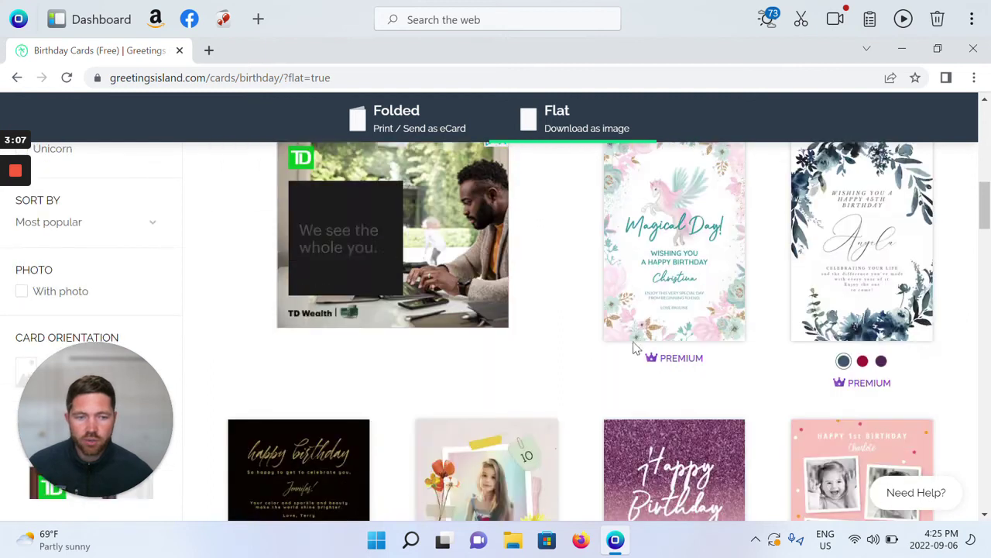
scroll(635, 348, "down", 2)
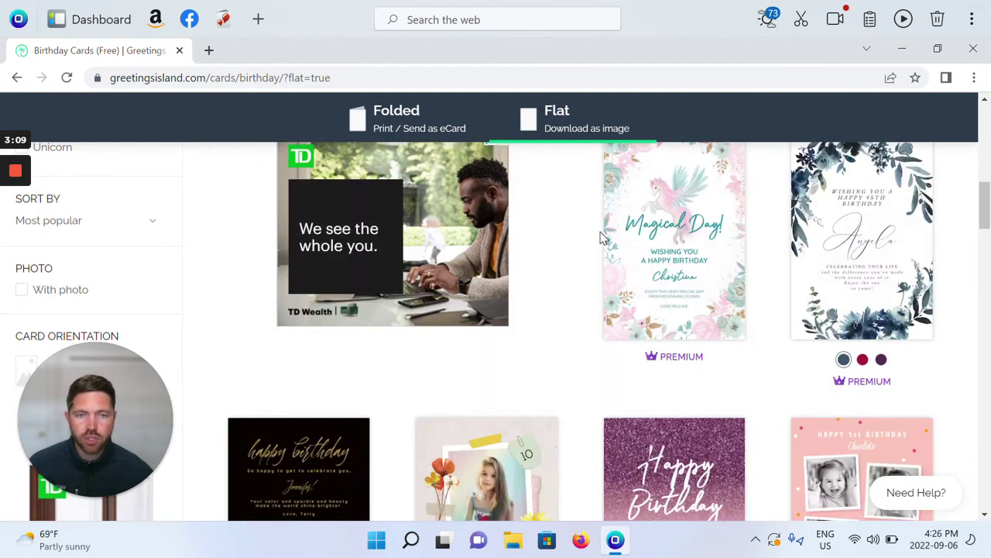
scroll(599, 237, "up", 4)
scroll(602, 237, "up", 3)
scroll(600, 237, "down", 3)
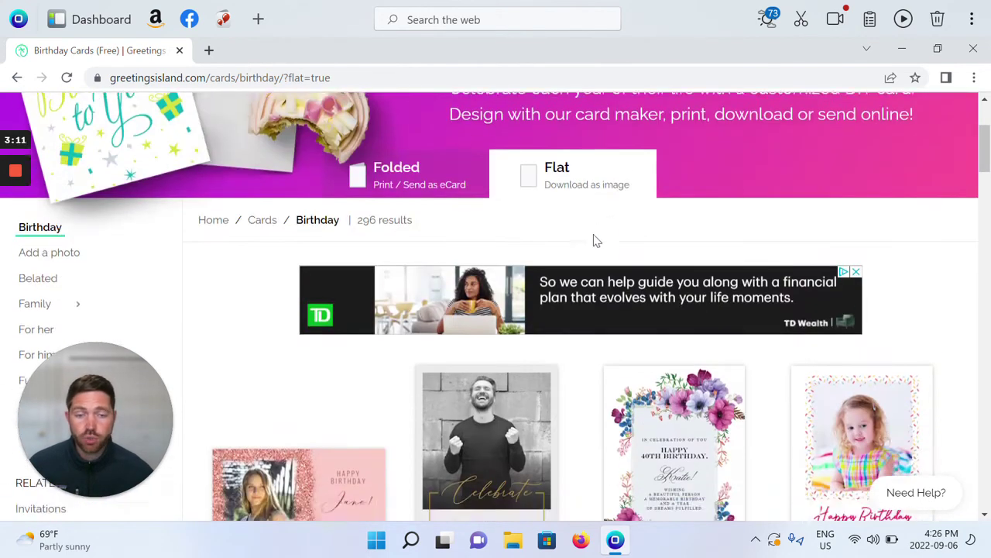
Open the Thank You category in a new tab and scroll through its 284 folded designs.
left_click(223, 23)
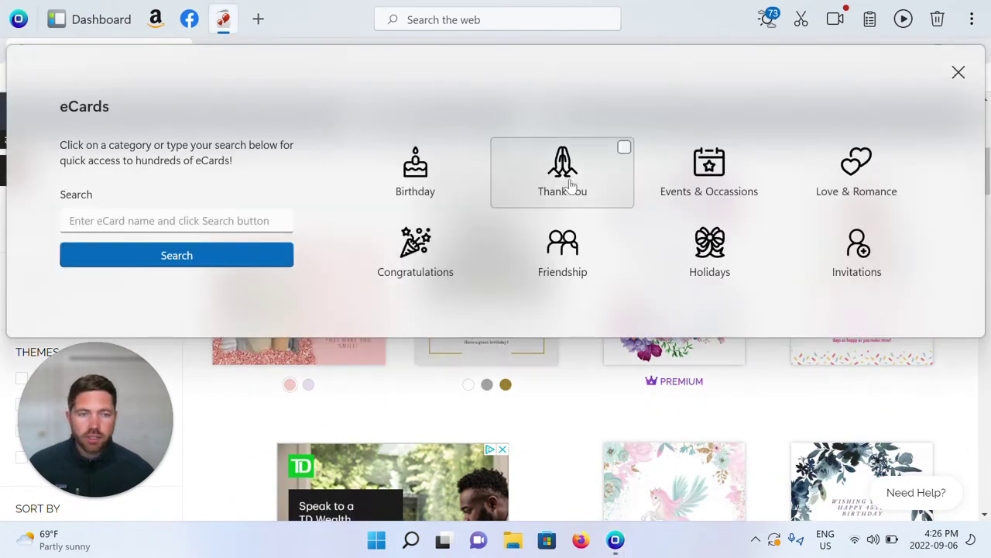
left_click(541, 174)
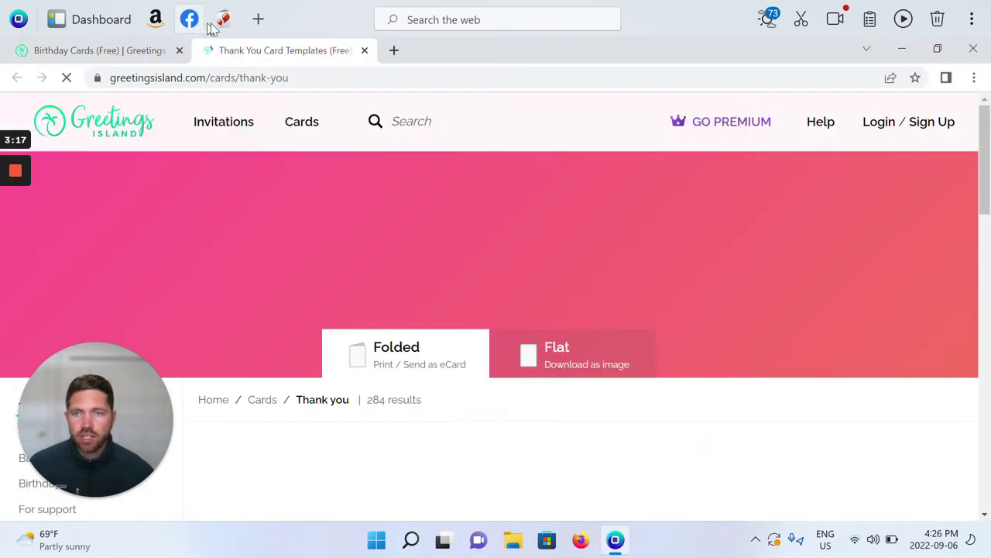
scroll(655, 399, "down", 5)
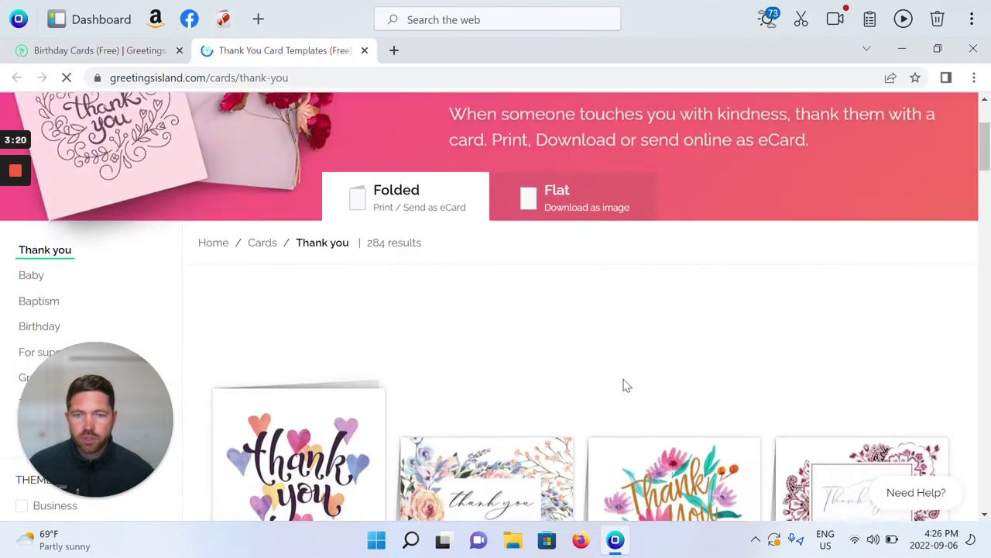
left_click(225, 20)
Search eCards for 'valentines day' and scroll through results like Warm Valentines Day and Valentine's Day Party.
left_click(72, 221)
type("valentines day")
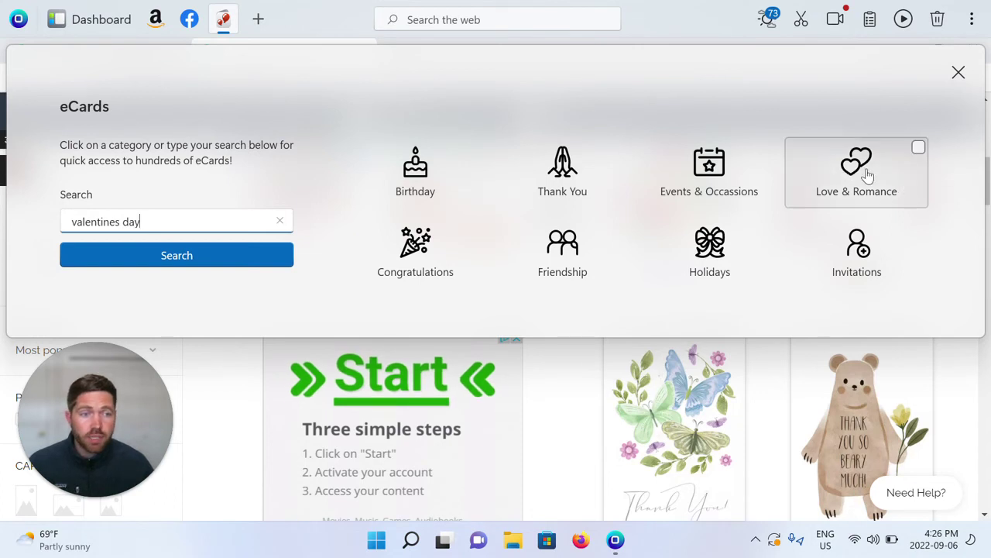
left_click(159, 261)
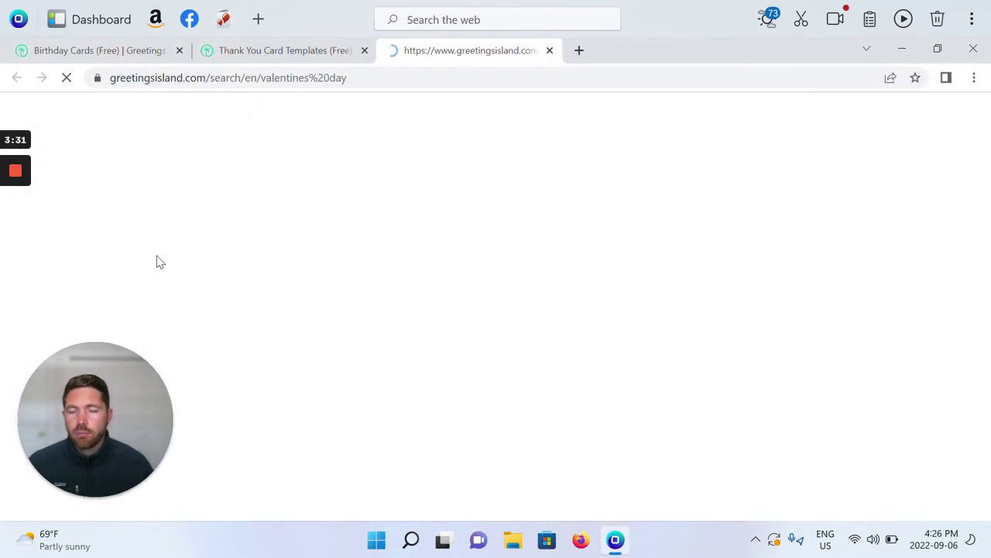
scroll(314, 269, "down", 2)
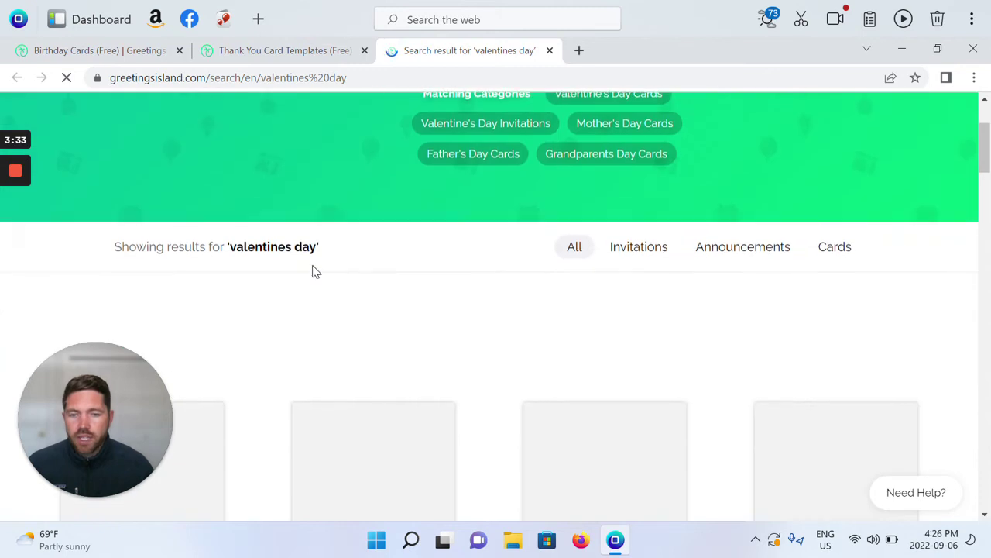
scroll(309, 264, "down", 5)
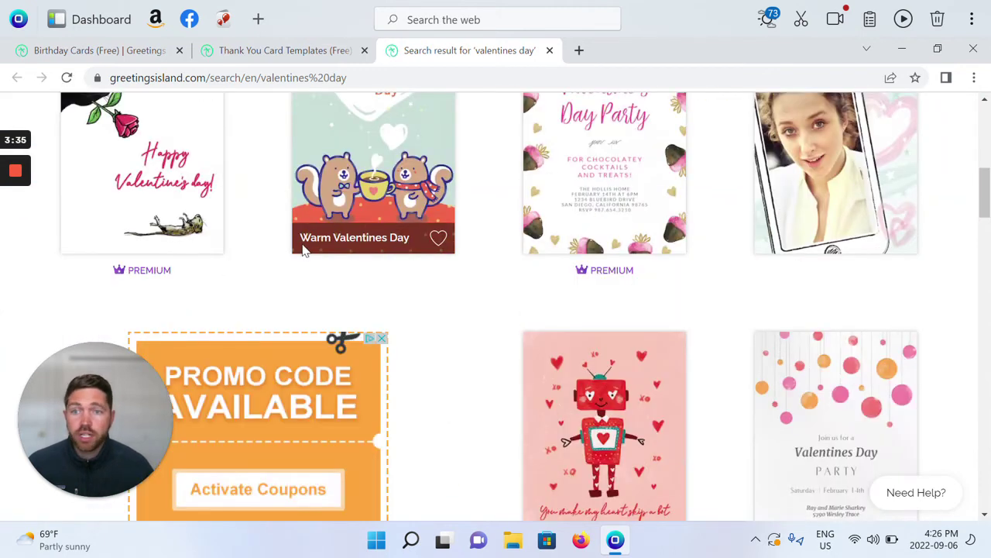
scroll(463, 328, "up", 2)
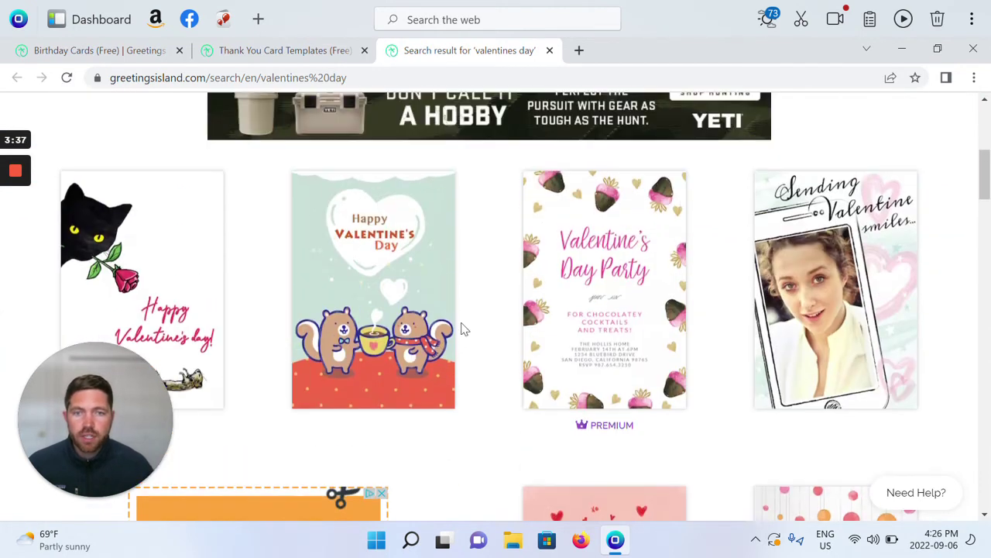
scroll(462, 328, "up", 1)
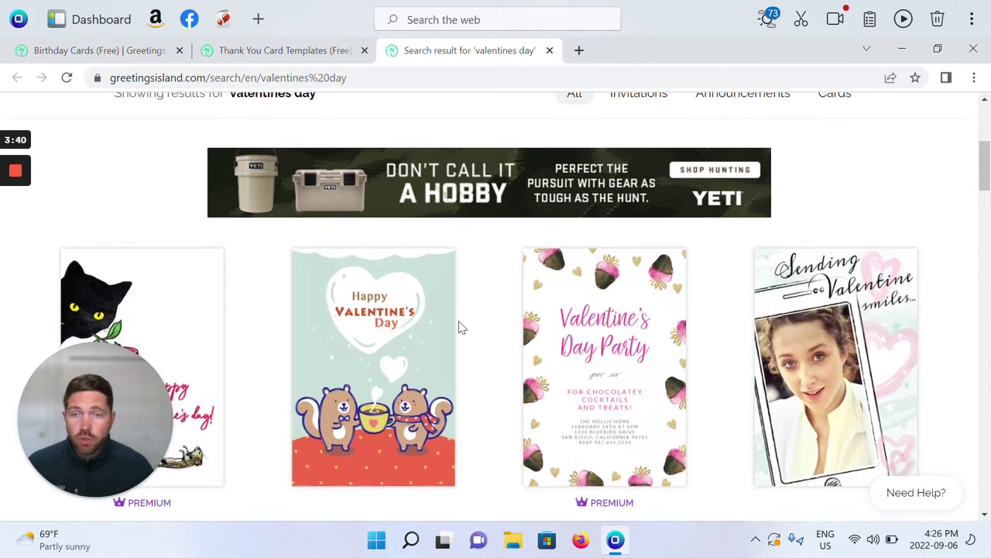
scroll(457, 328, "down", 2)
scroll(457, 328, "up", 1)
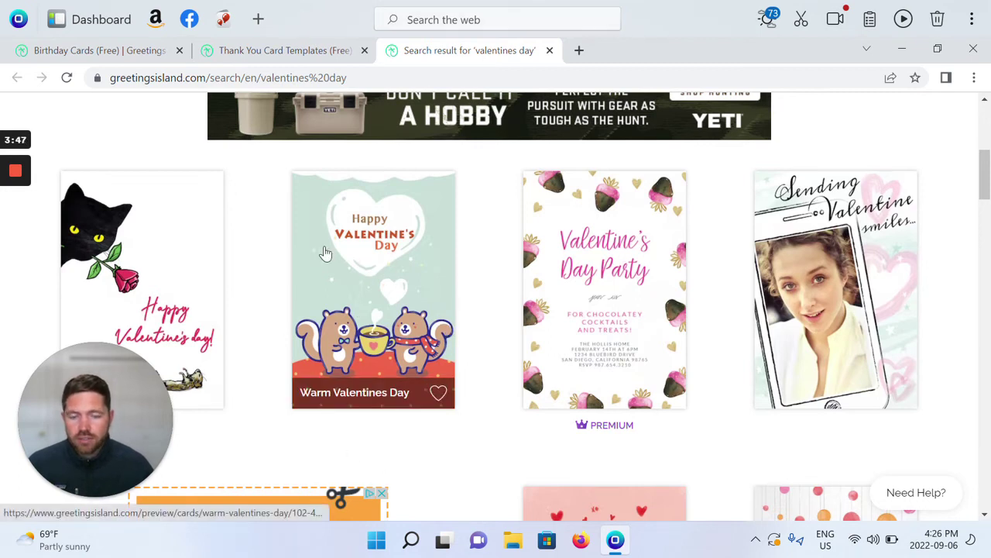
scroll(325, 253, "down", 4)
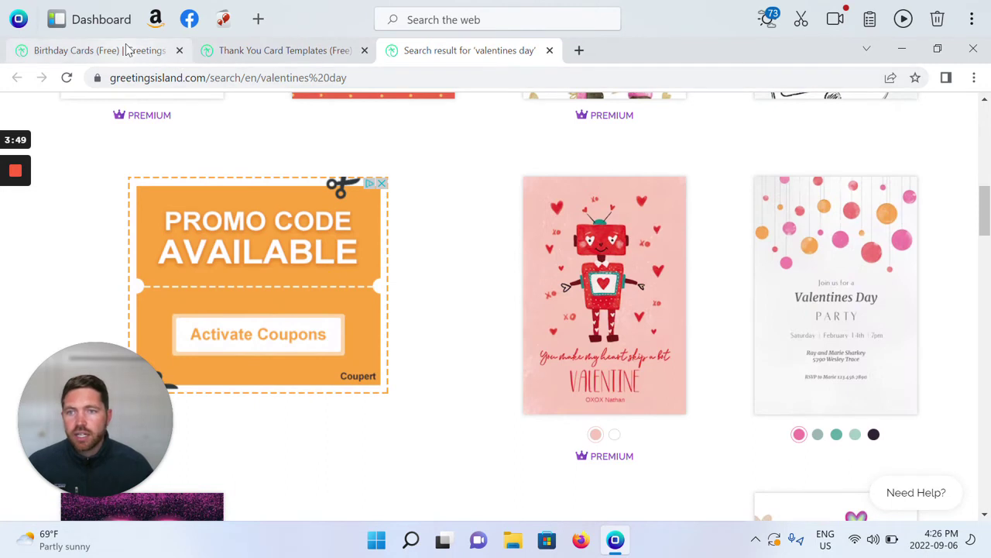
Return to the Birthday Cards tab and open the In Your Honor card in the Customize editor.
left_click(128, 50)
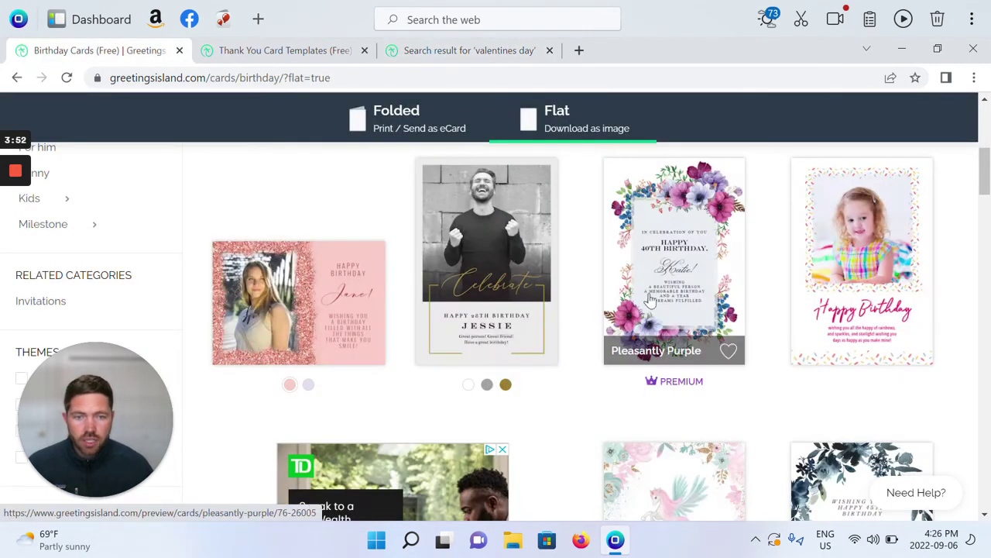
left_click(500, 231)
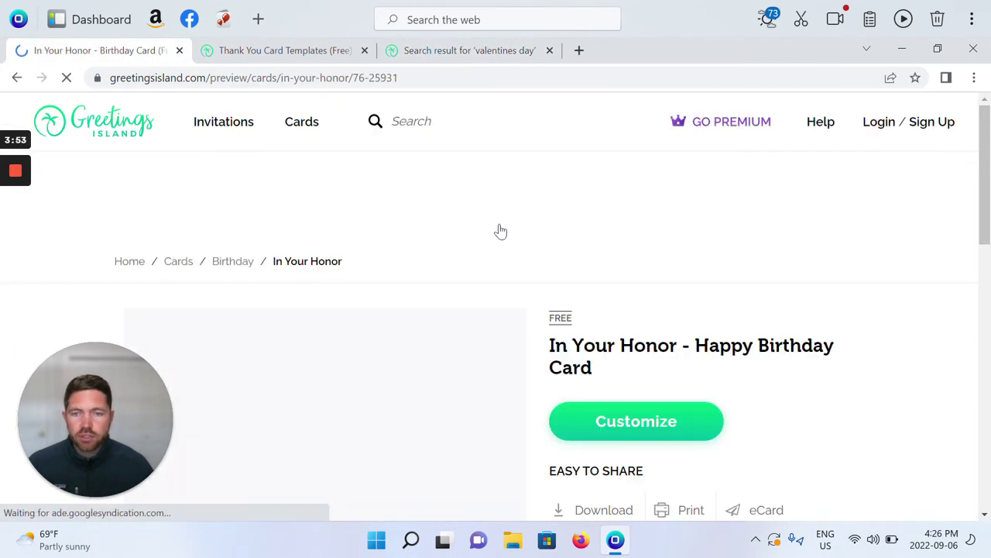
scroll(483, 233, "down", 3)
scroll(484, 234, "down", 1)
left_click(633, 195)
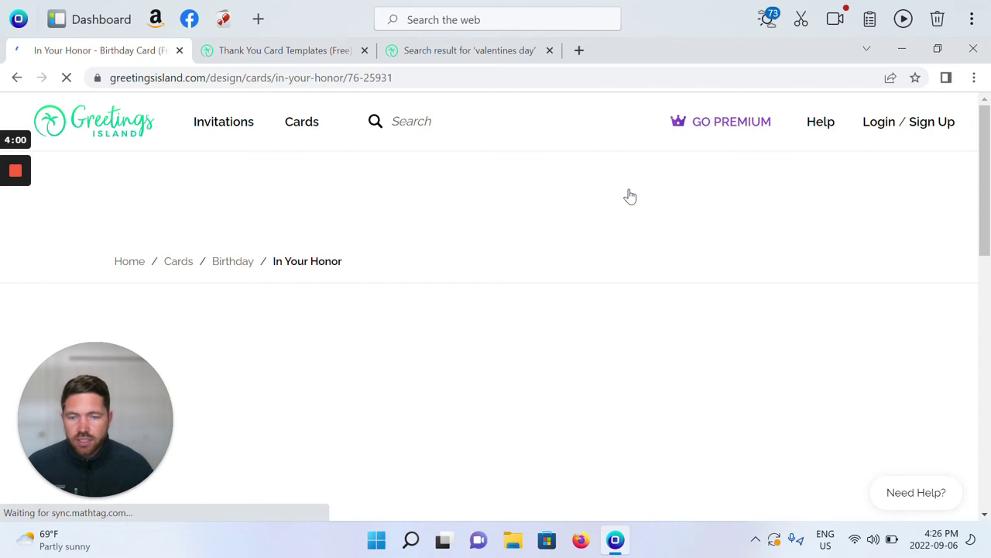
scroll(582, 269, "down", 2)
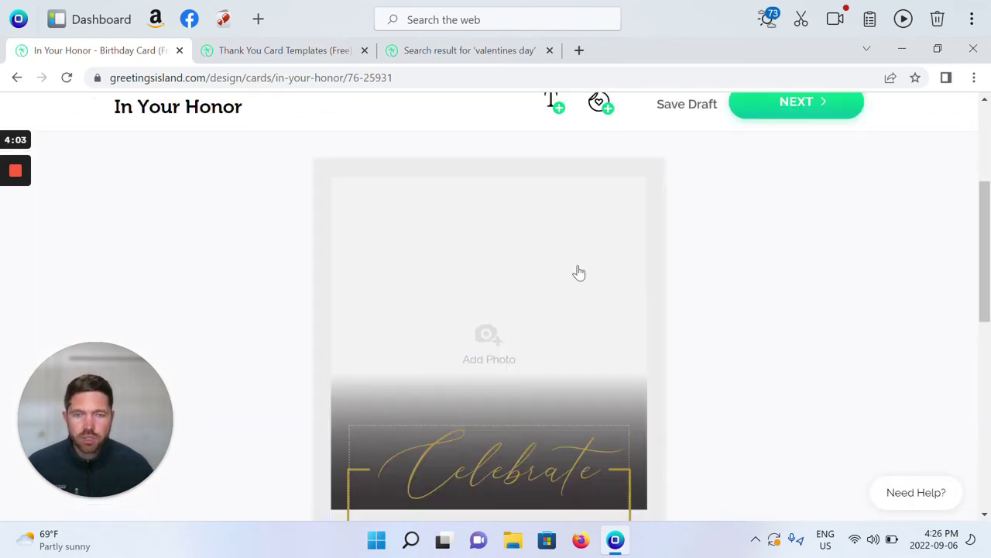
scroll(578, 297, "down", 3)
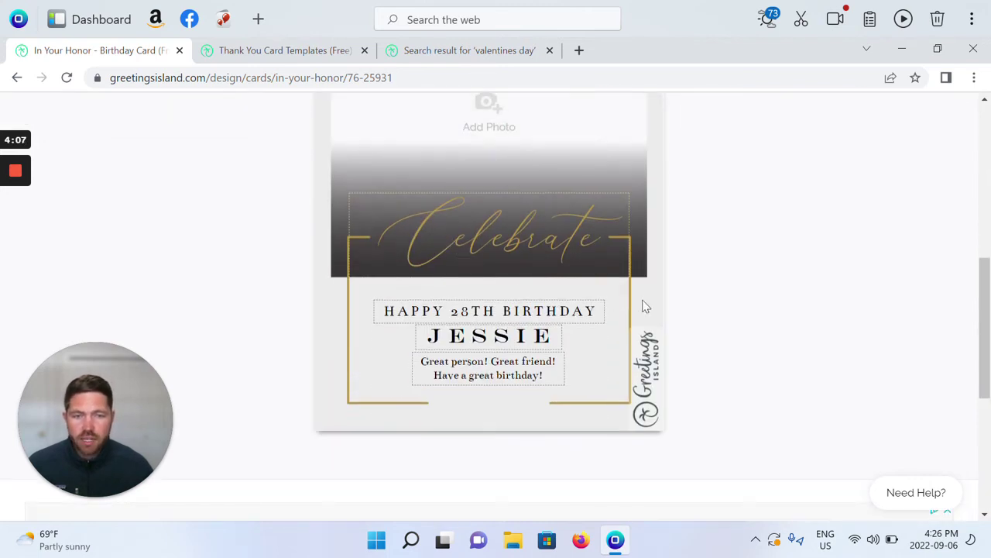
scroll(644, 305, "up", 2)
Change the greeting from HAPPY 28TH BIRTHDAY to HAPPY 27TH BIRTHDAY.
left_click(465, 251)
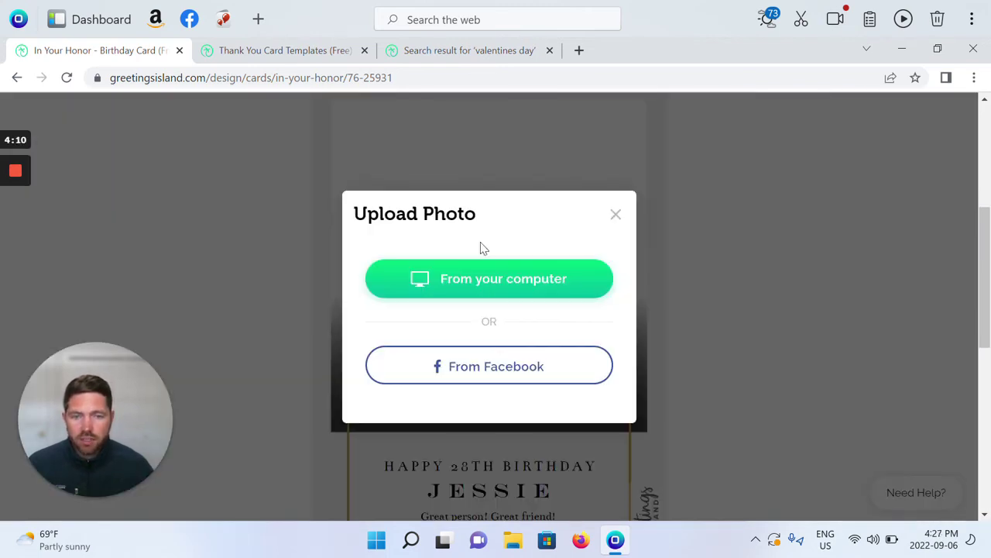
left_click(615, 215)
scroll(558, 243, "down", 3)
left_click(489, 308)
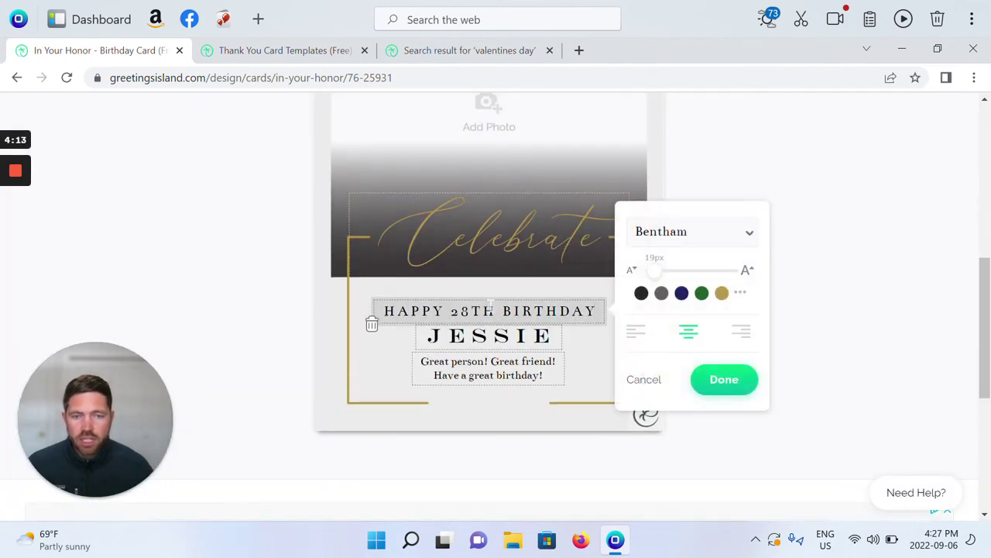
left_click(482, 335)
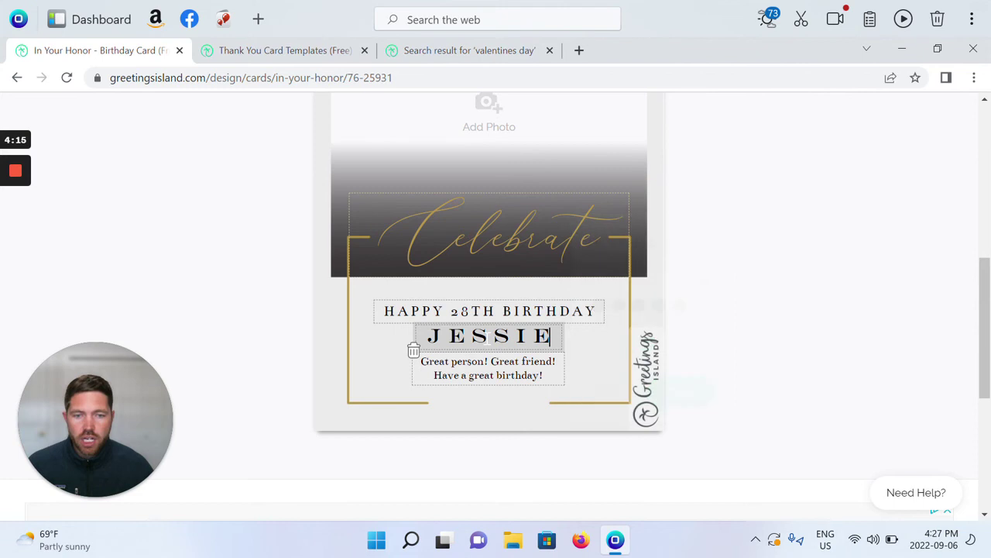
left_click(467, 311)
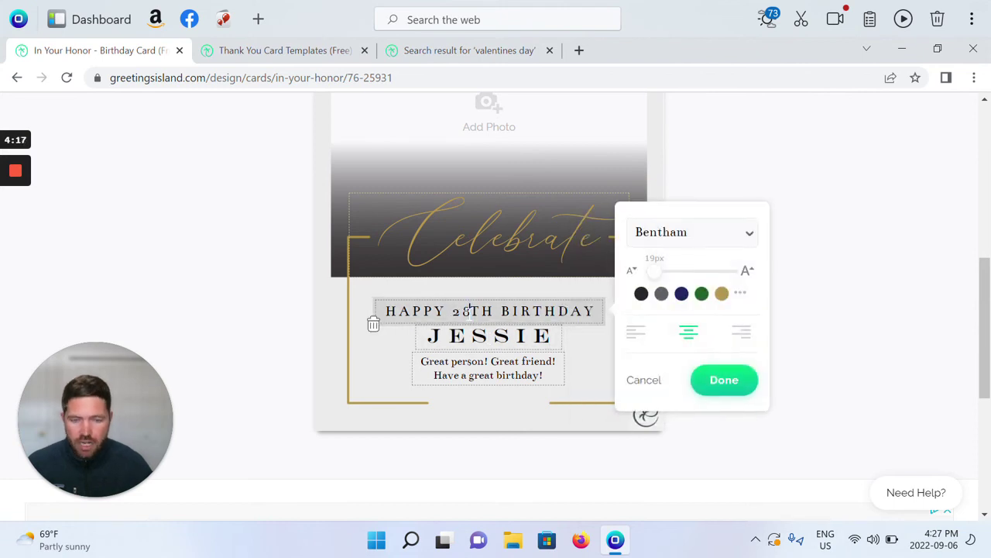
key("BackSpace")
key("BackSpace")
type("7")
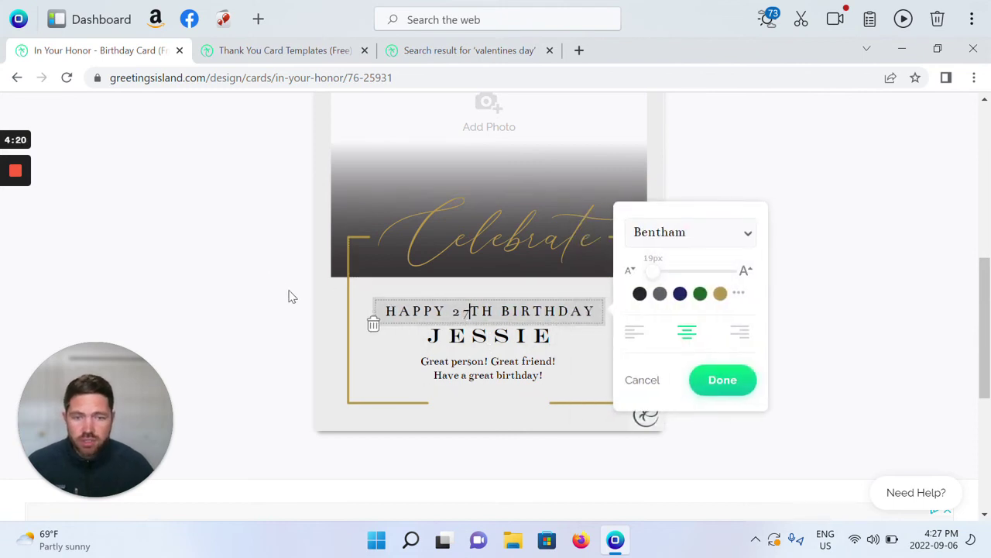
Shorten the name JESSIE to JESS and finish editing the card text.
left_click(524, 338)
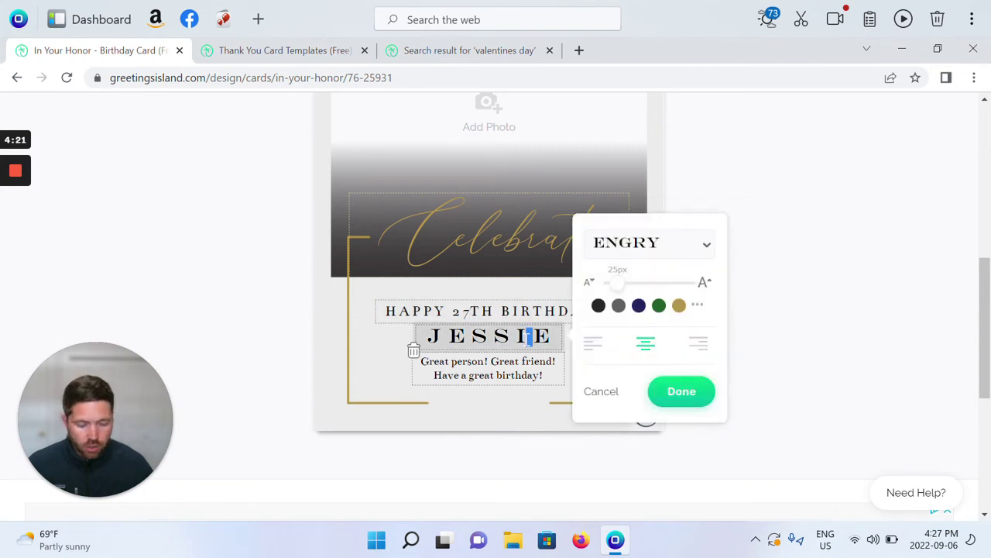
key("BackSpace")
key("BackSpace")
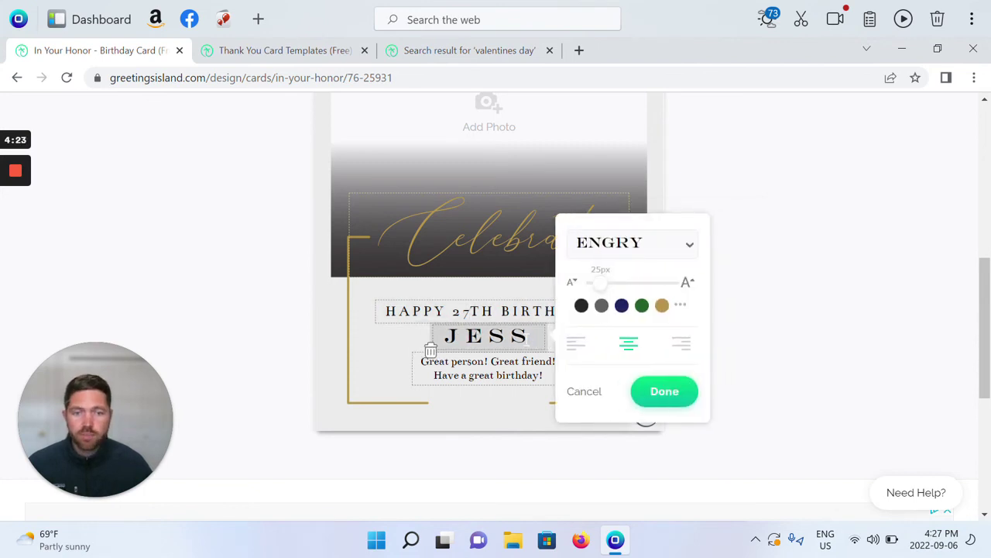
left_click(676, 391)
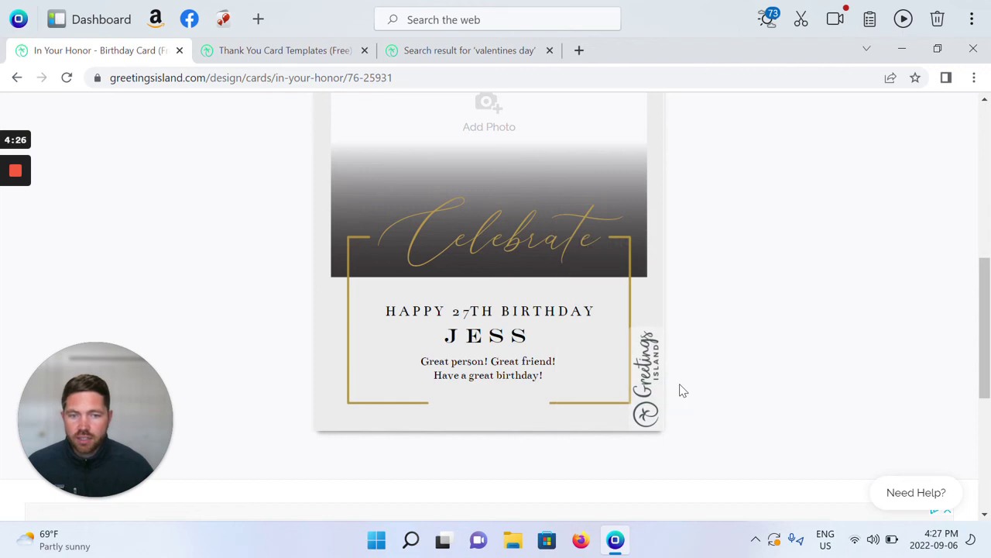
Download the customized card as an image, saved as My Card.jpeg.
scroll(760, 274, "down", 2)
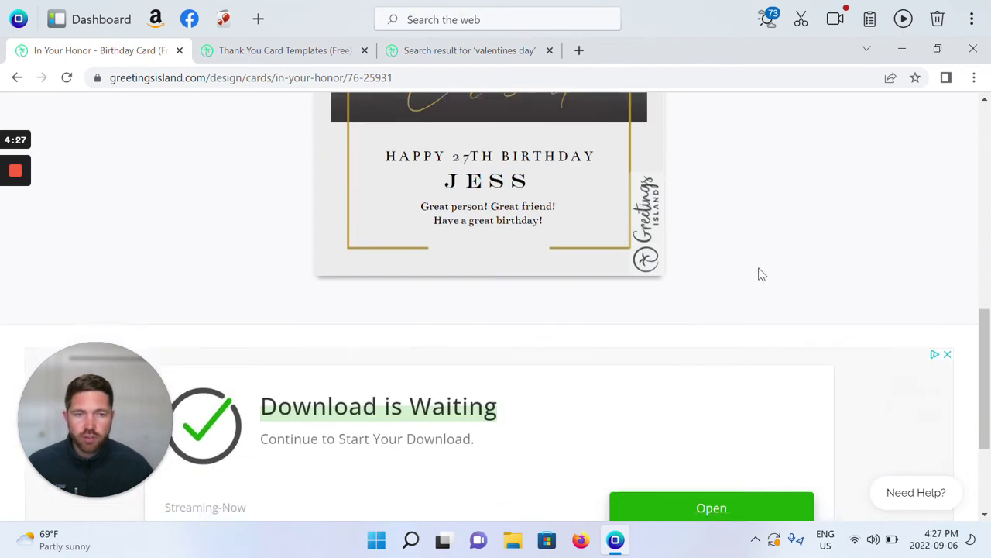
scroll(751, 267, "up", 5)
scroll(748, 262, "up", 2)
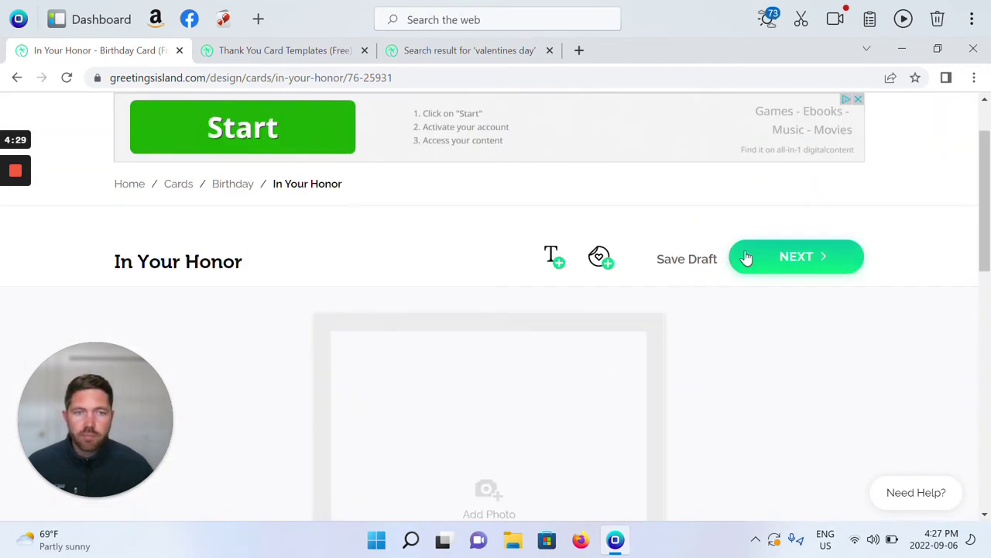
left_click(812, 257)
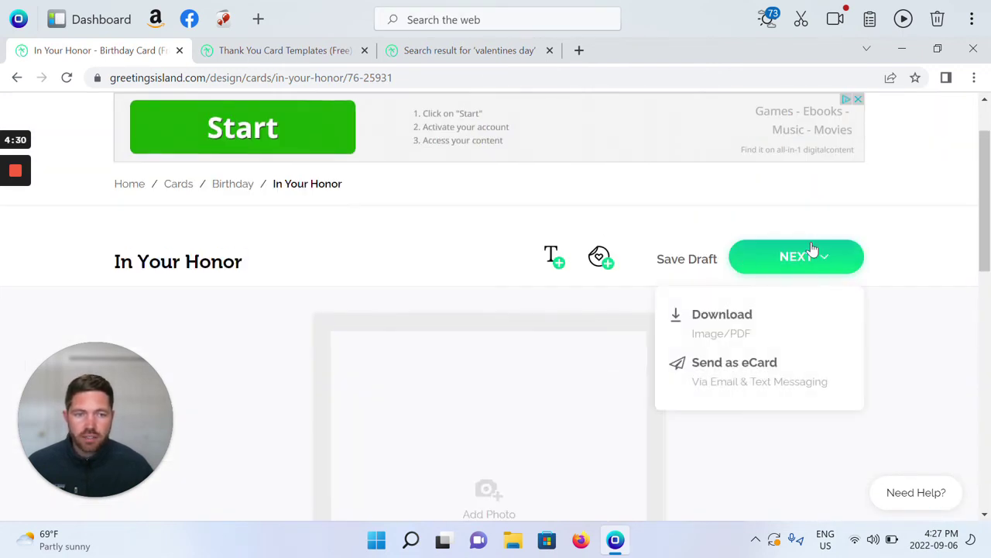
left_click(740, 327)
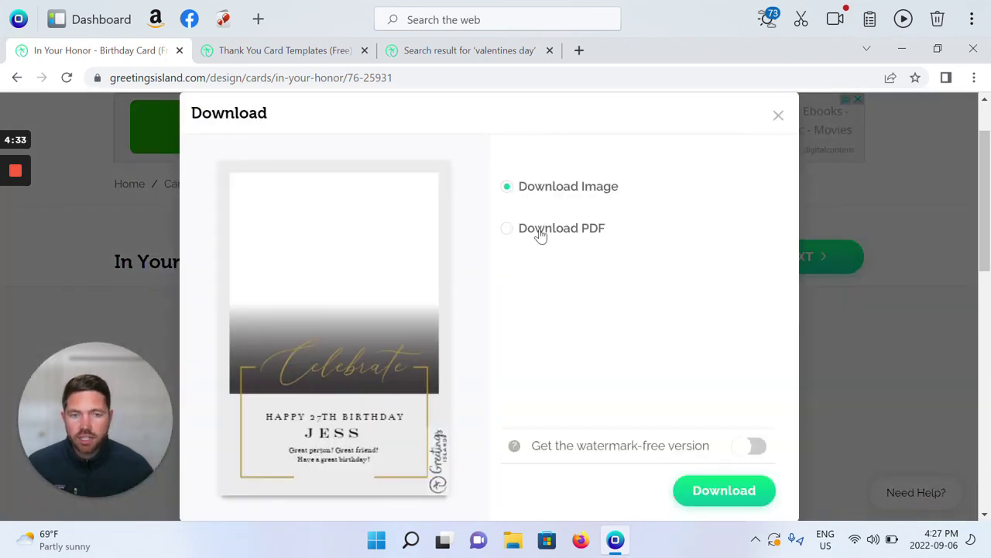
left_click(713, 491)
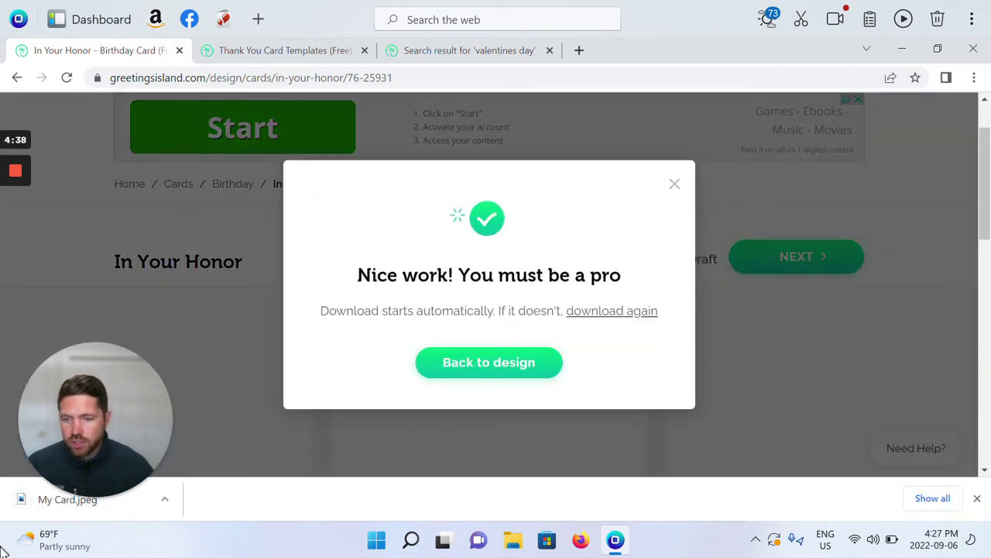
left_click(99, 500)
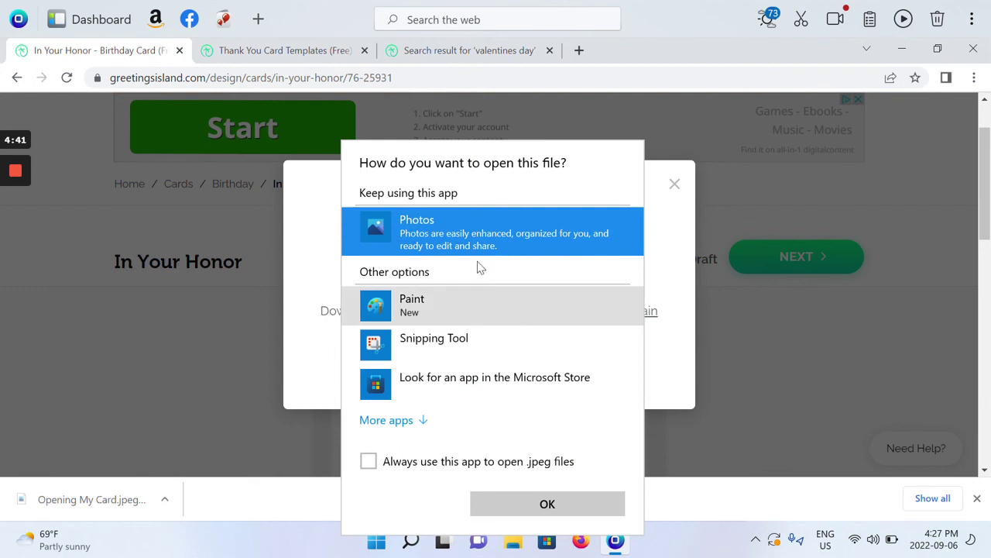
left_click(565, 500)
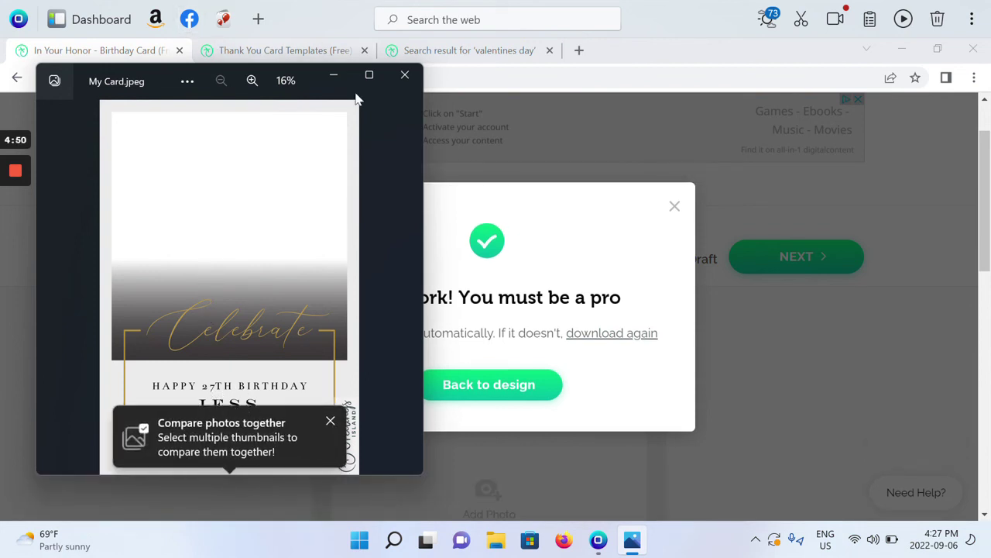
left_click(405, 76)
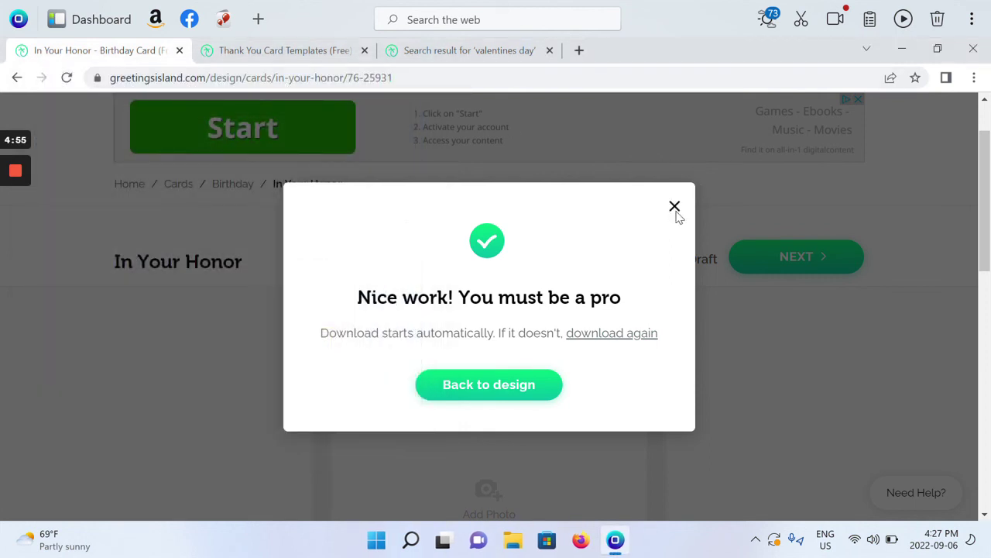
Dismiss the download message, close all three browser tabs, and reopen the eCards panel.
left_click(676, 208)
left_click(179, 51)
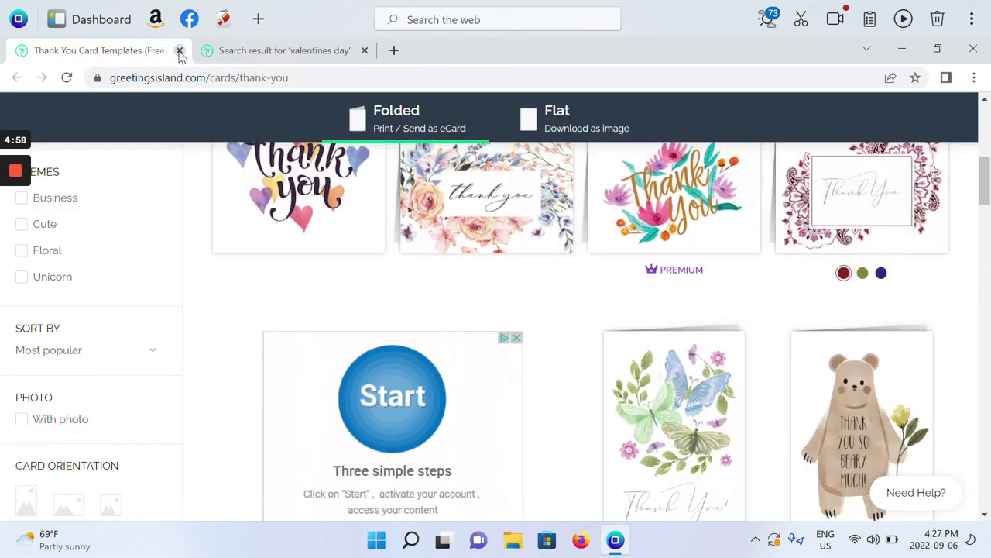
left_click(178, 51)
left_click(179, 51)
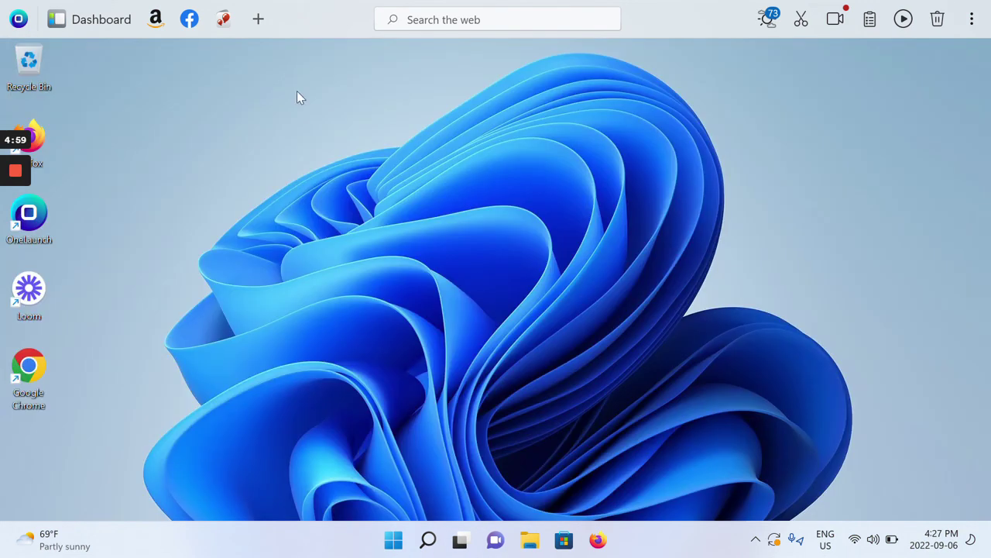
left_click(223, 20)
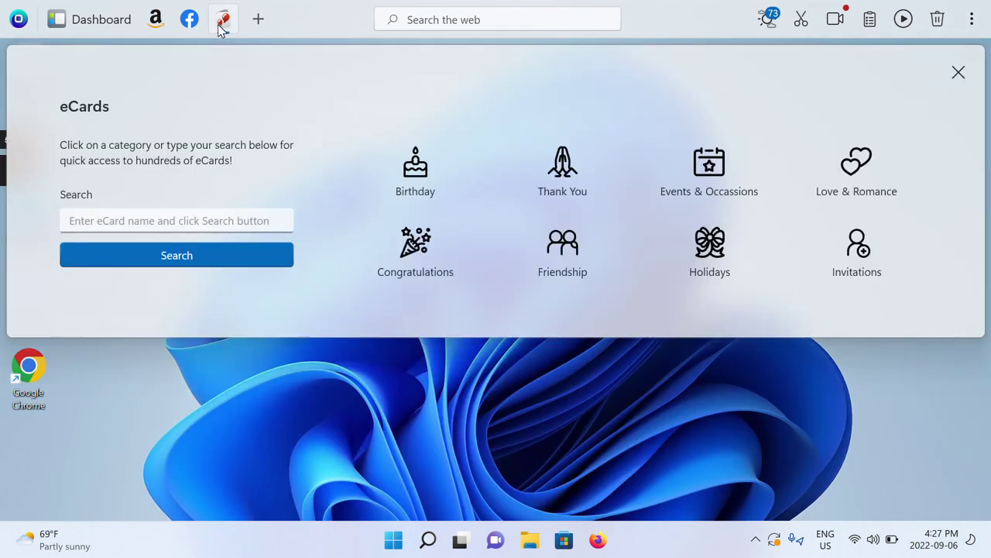